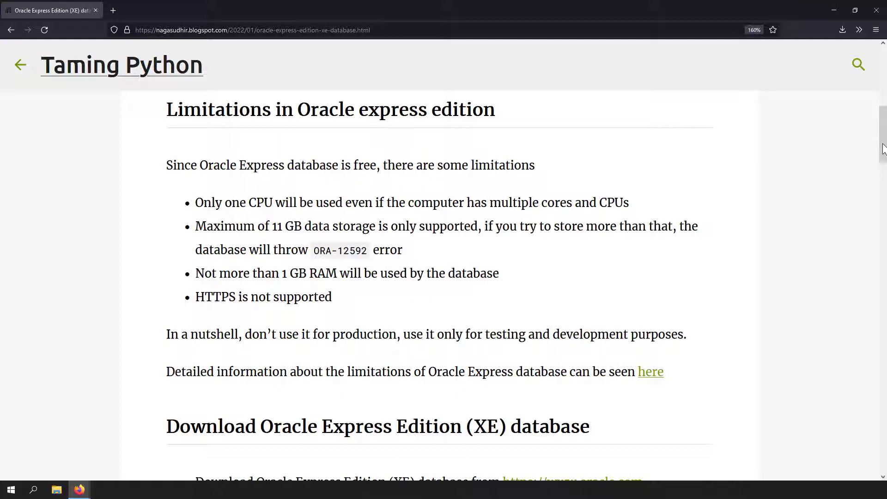
Open the Oracle Database XE Downloads page from the xe-downloads link.
drag(197, 201, 295, 295)
click(197, 210)
scroll(342, 250, down, 5)
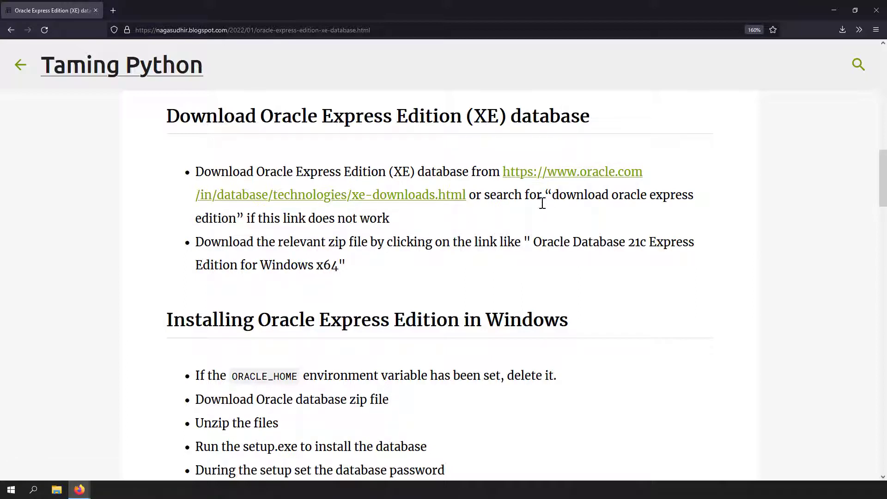
drag(549, 198, 236, 218)
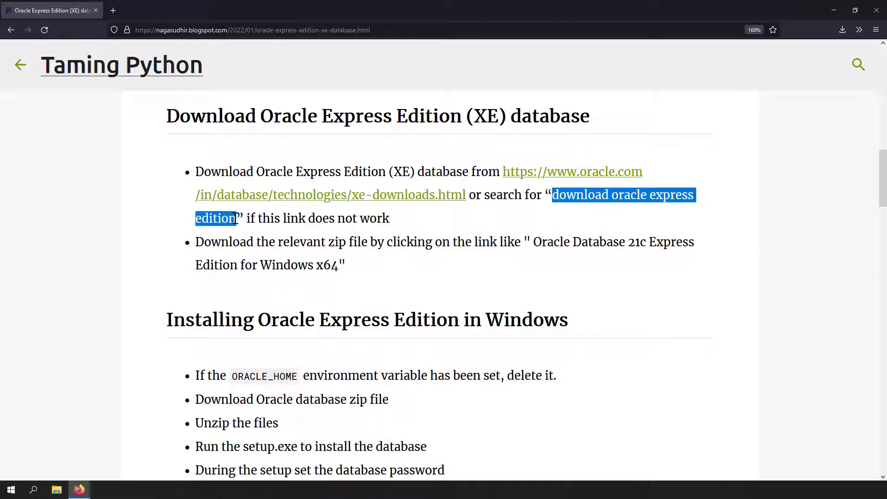
click(258, 196)
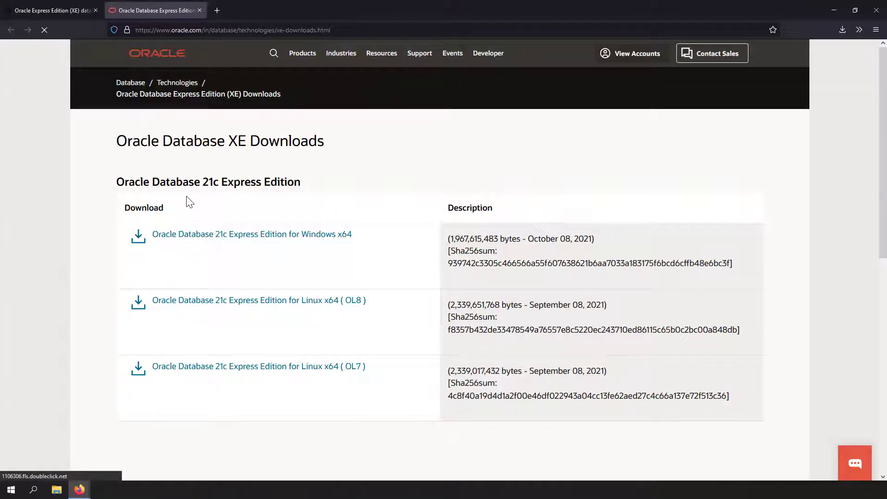
Download and save the Windows x64 edition, OracleXE213_Win64.zip.
drag(113, 148, 260, 143)
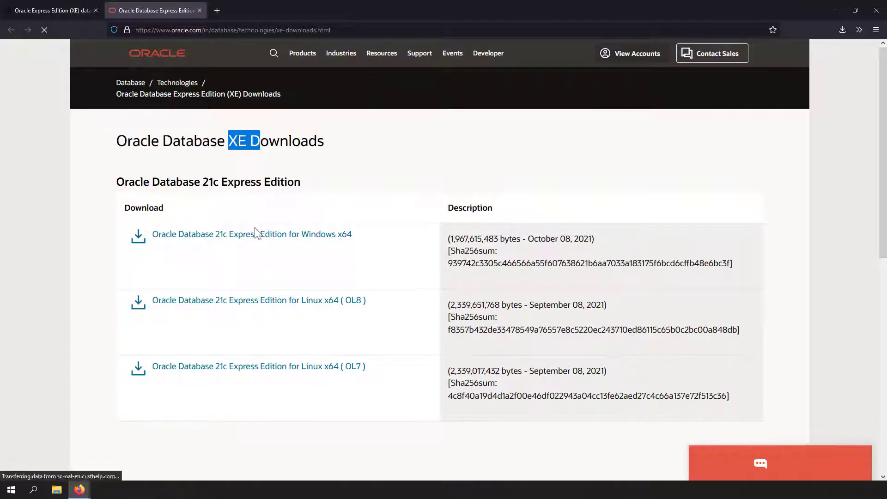
click(327, 238)
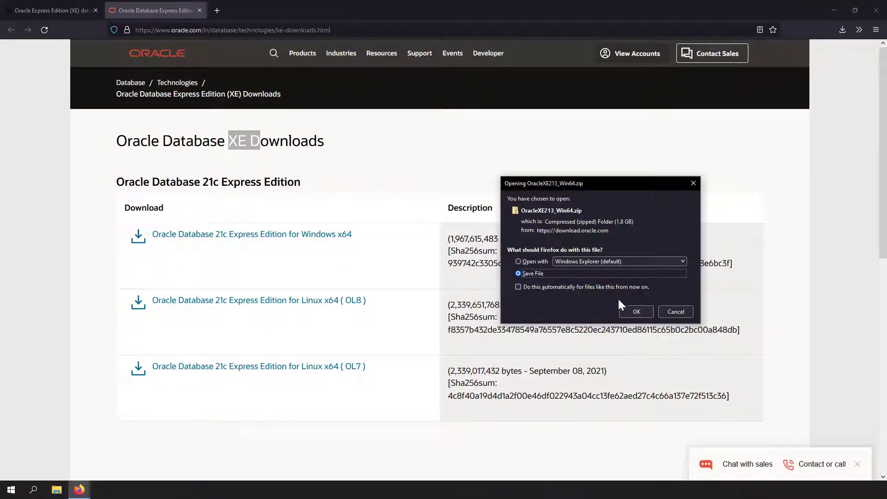
click(629, 310)
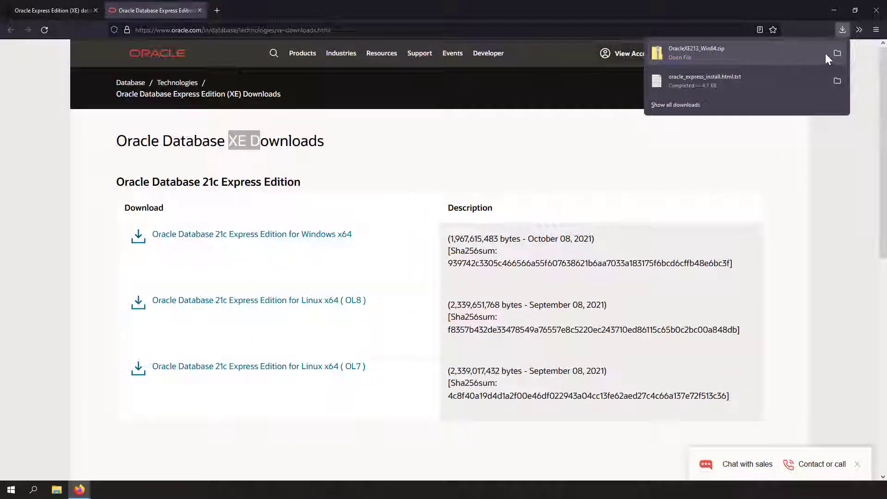
Extract OracleXE213_Win64.zip with Extract All and open the resulting OracleXE213_Win64 folder.
click(763, 132)
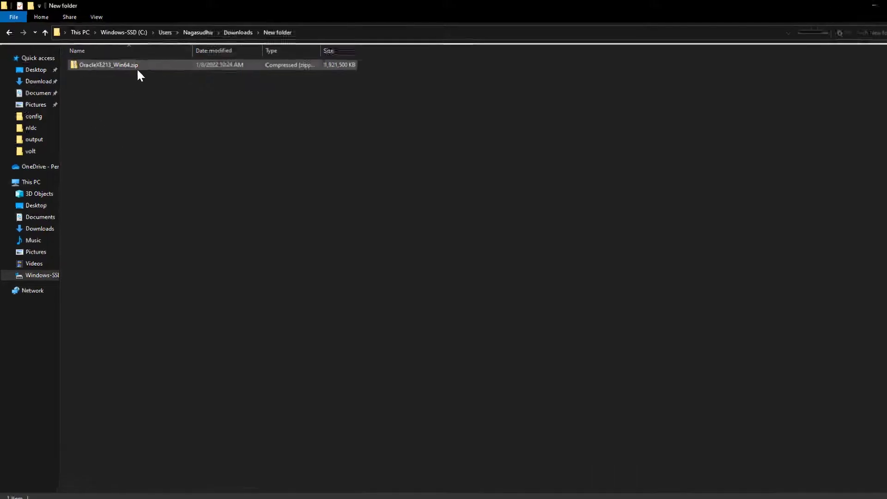
click(131, 65)
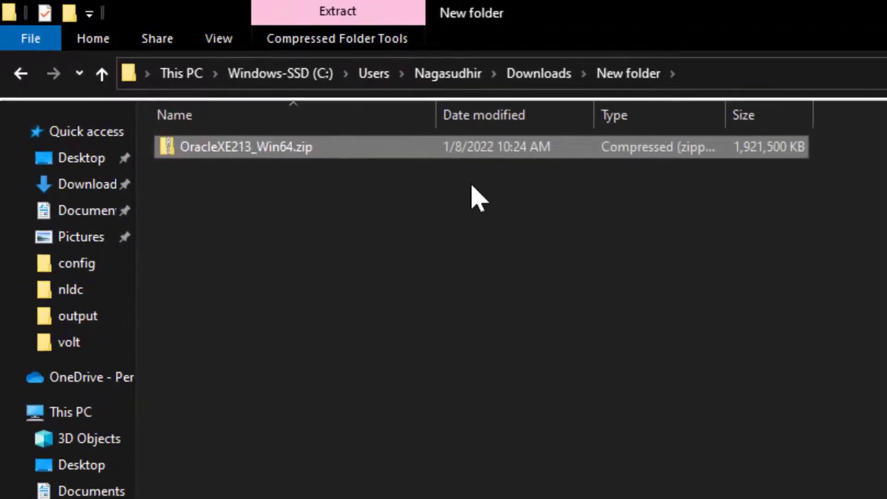
right_click(262, 151)
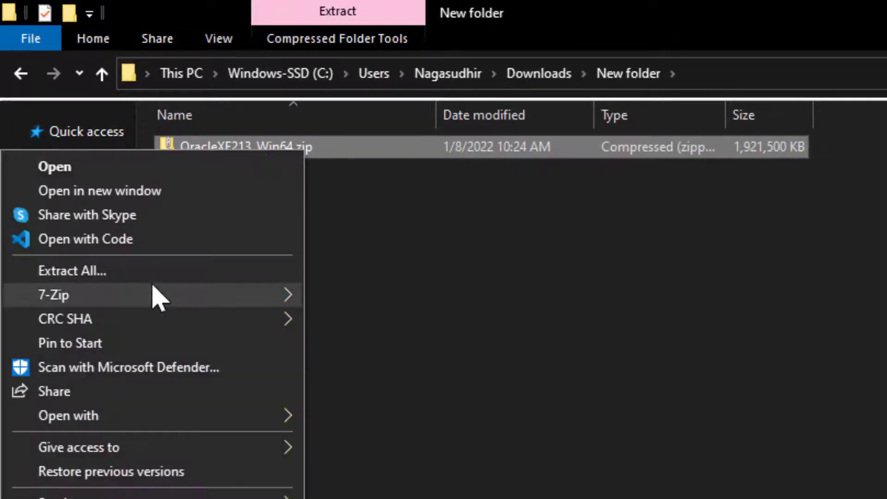
click(156, 274)
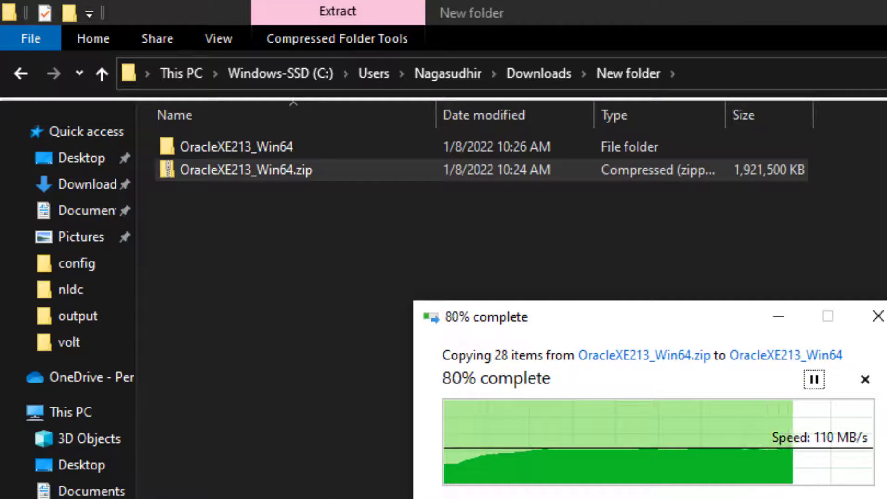
click(299, 154)
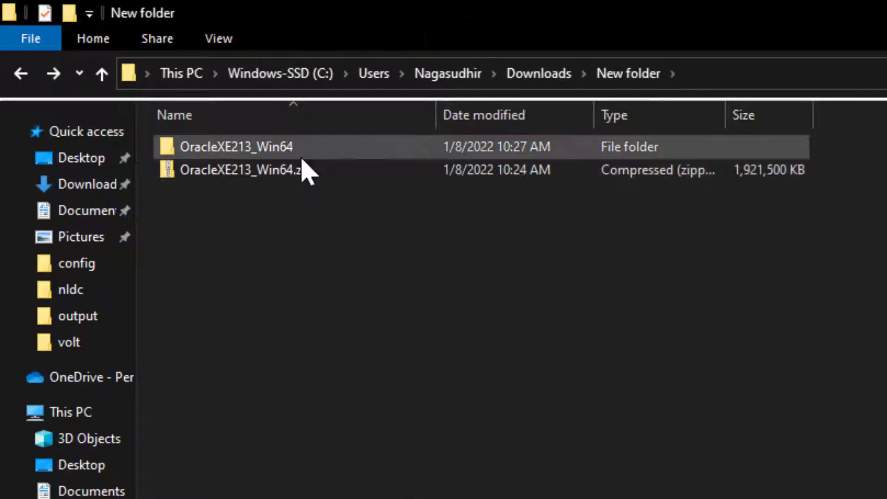
double_click(301, 156)
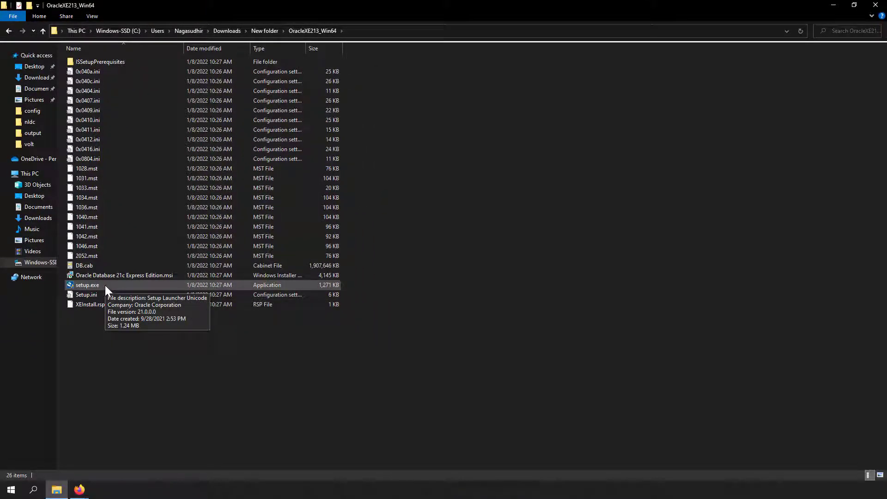
Launch setup.exe, accept the license agreement, and keep the default destination folder.
double_click(105, 287)
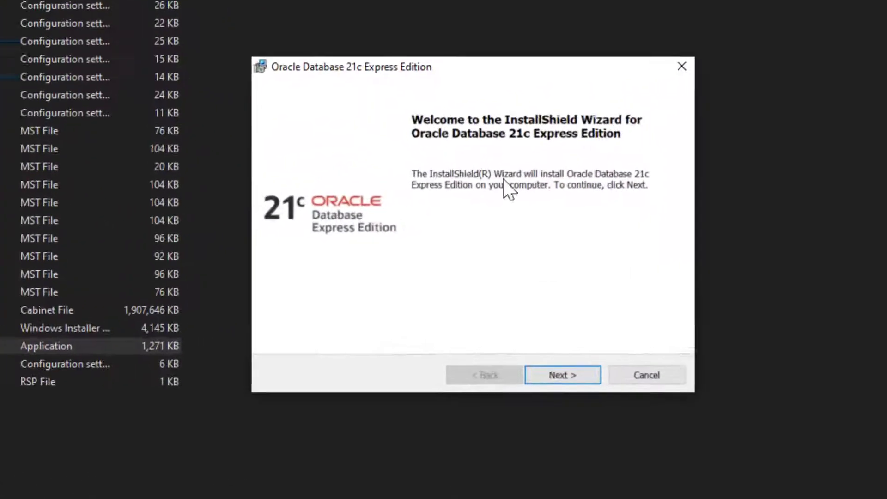
click(574, 374)
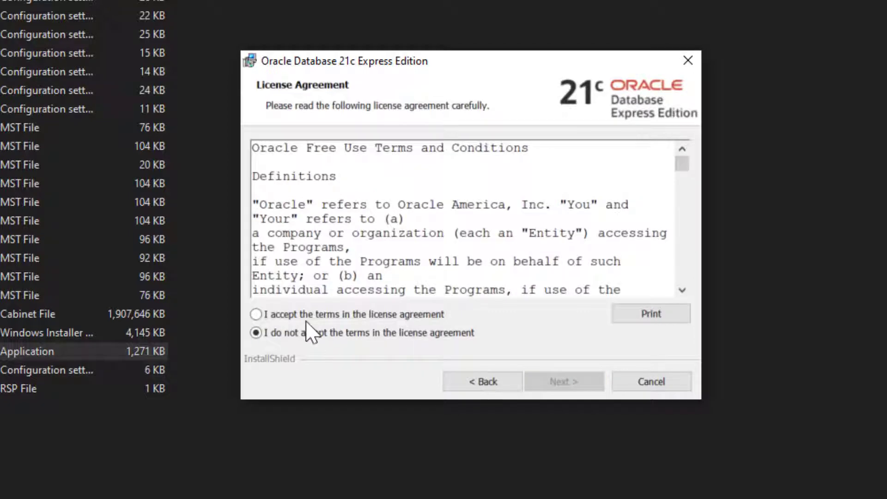
click(305, 316)
click(568, 381)
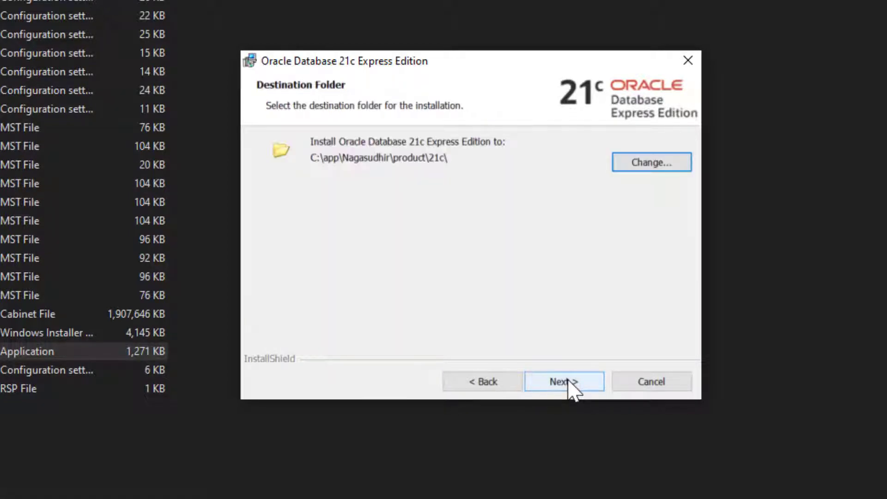
click(569, 382)
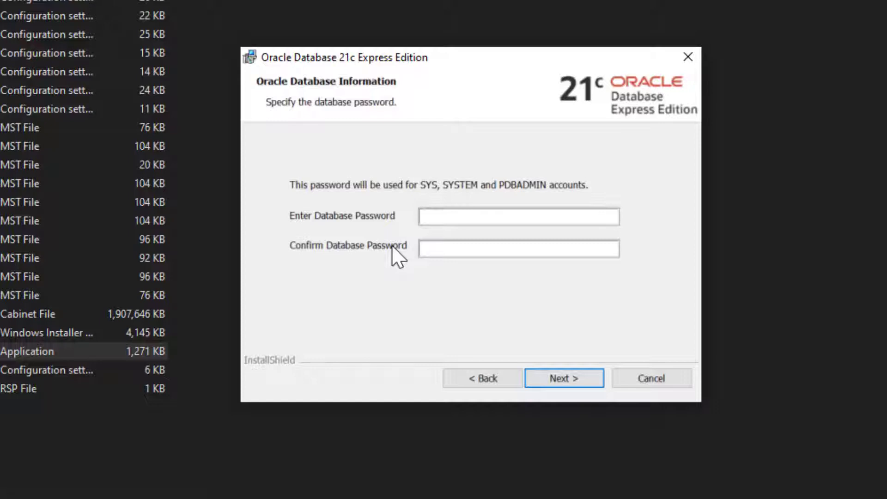
Enter and confirm the database password, install, then close the finished installer.
click(465, 217)
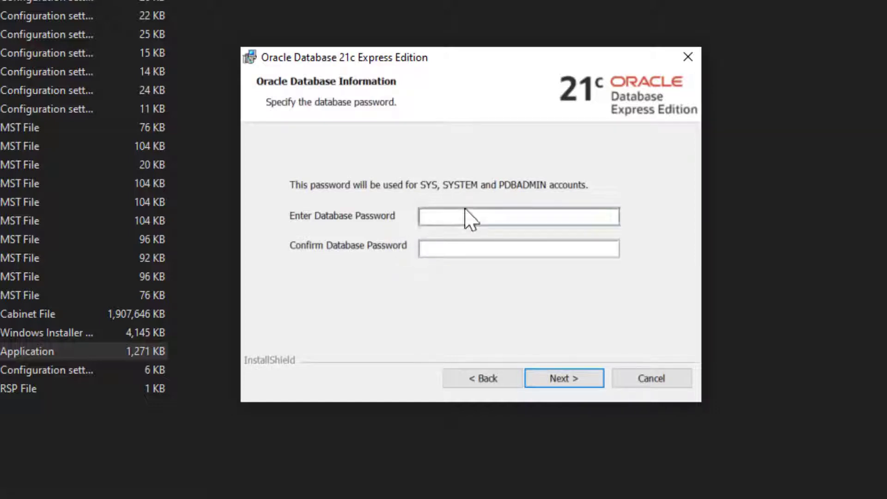
text(1234)
key(Tab)
text(1234)
click(573, 379)
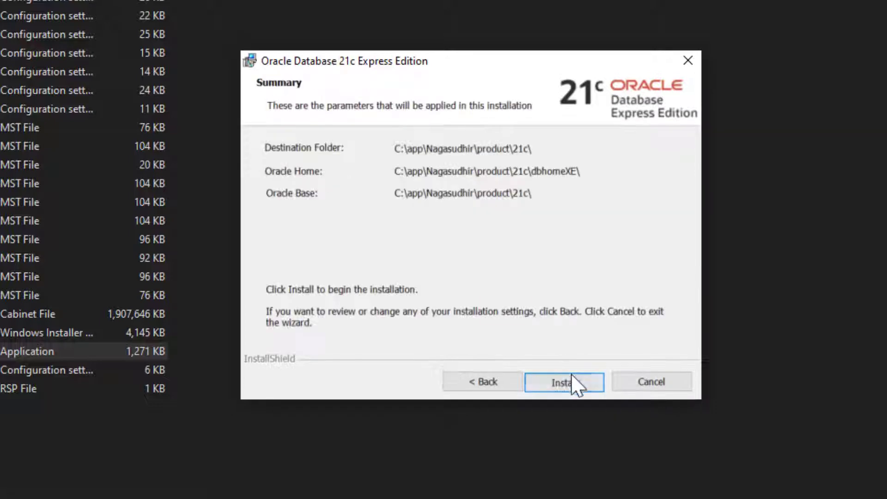
click(577, 385)
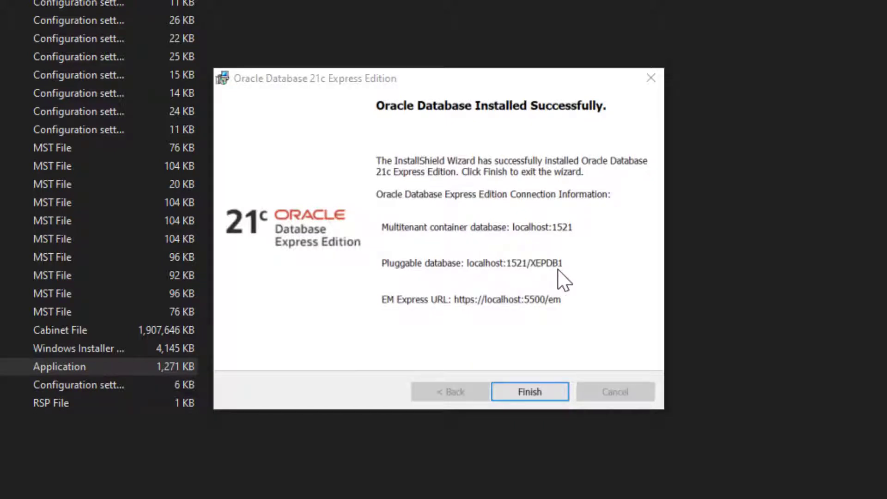
click(529, 391)
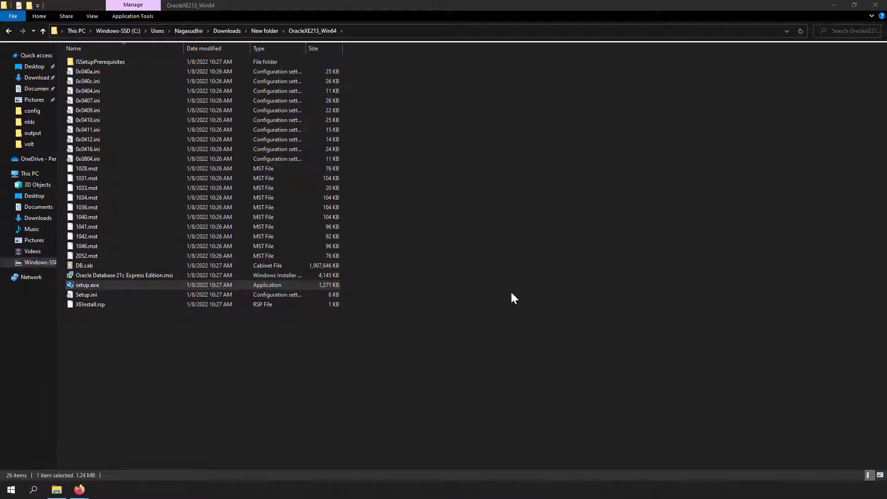
Return to the Taming Python blog and review its ORACLE_HOME variable instruction.
key(alt+Tab)
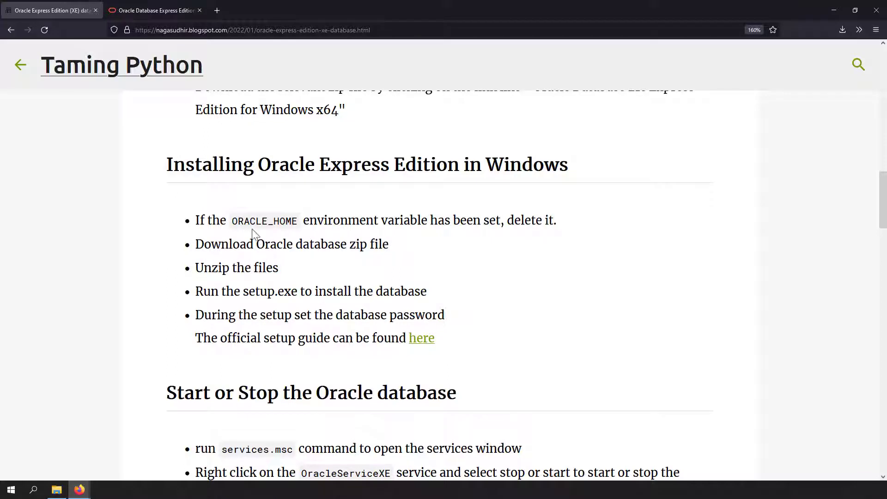
drag(233, 221, 298, 222)
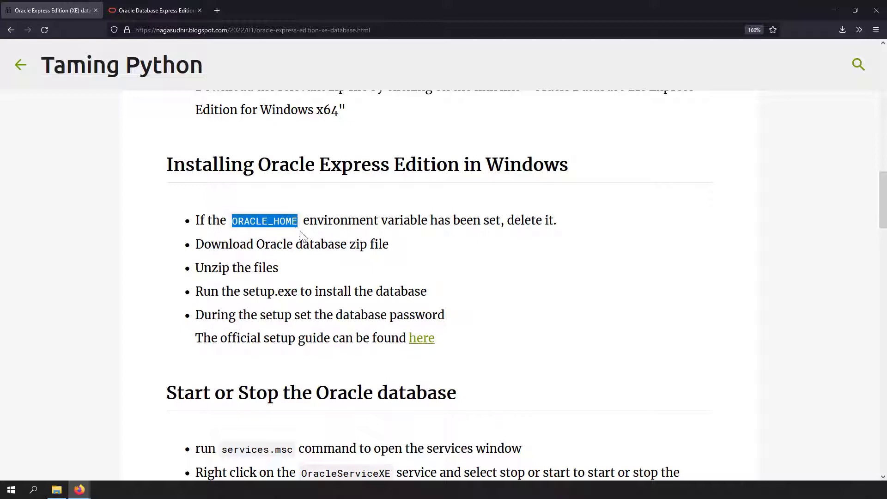
click(301, 239)
Open Environment Variables via an 'envir' search, check TEMP, then close both windows.
key(super)
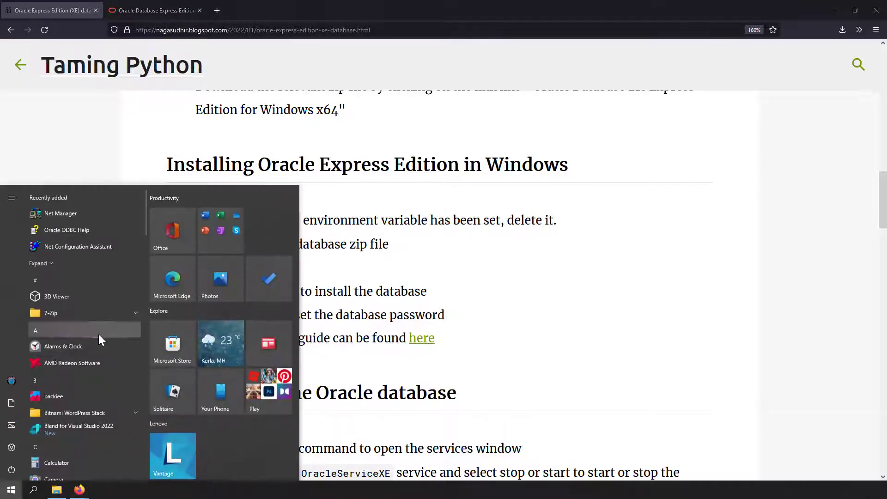
text(envir)
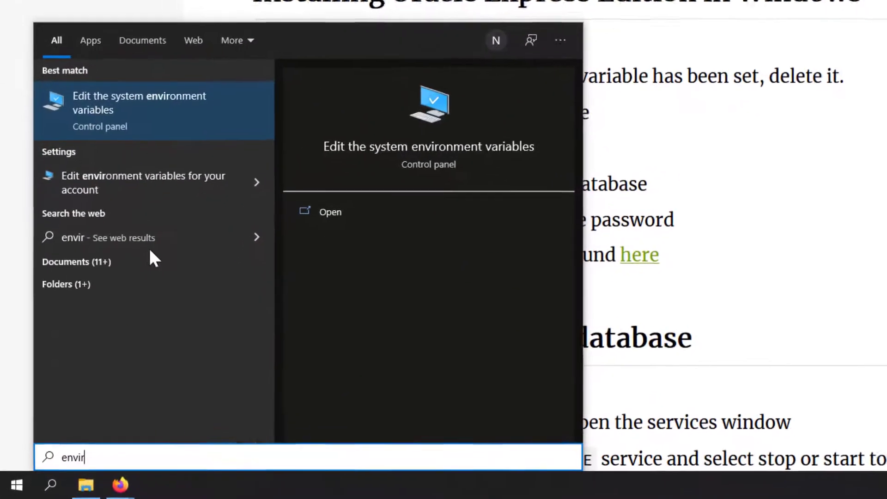
click(168, 100)
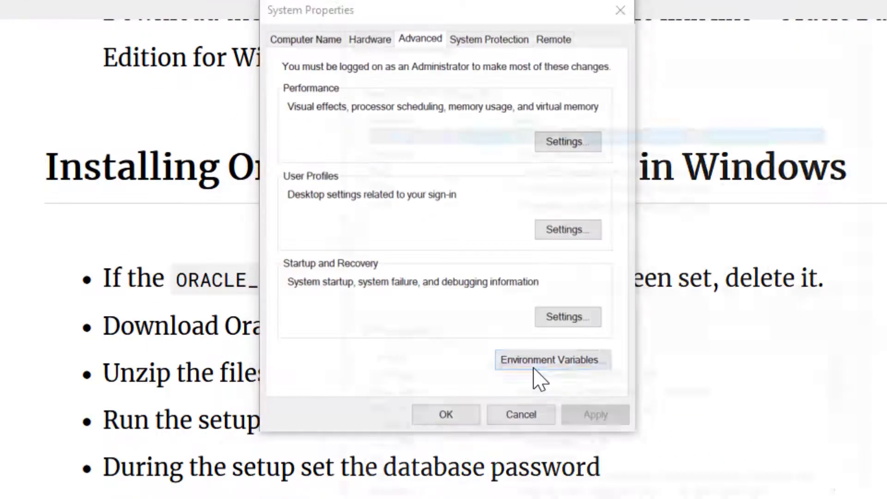
click(536, 376)
click(327, 133)
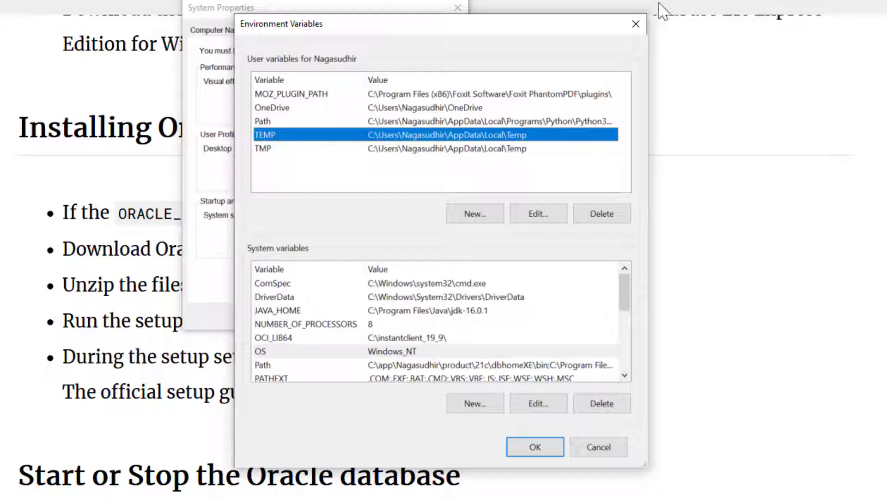
click(635, 24)
click(450, 9)
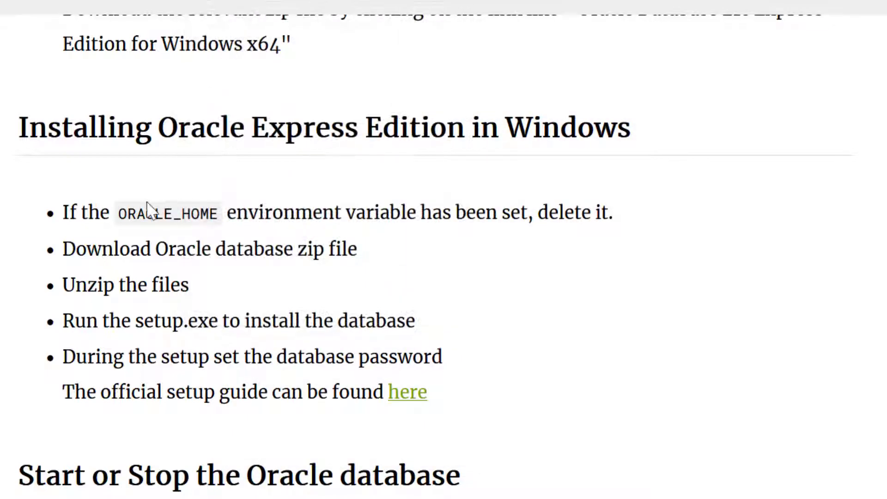
Open the blog's 'here' link to Oracle's XE installation guide in a new tab and switch to it.
drag(128, 215, 379, 225)
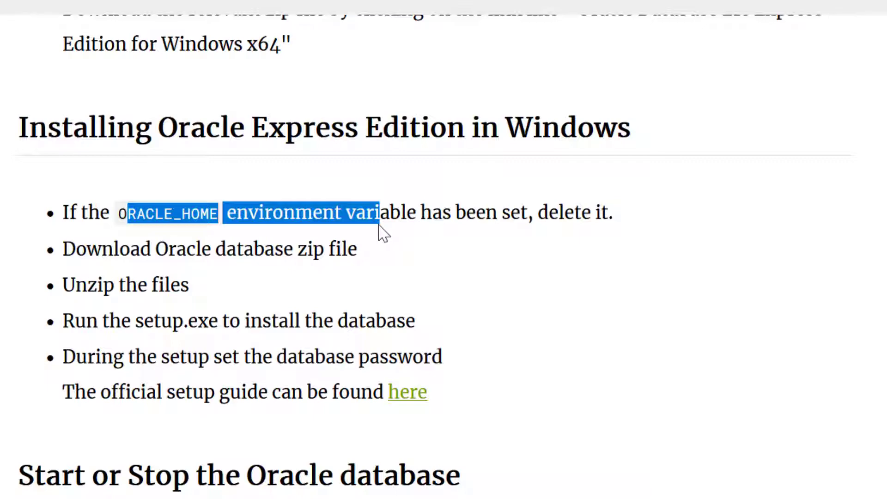
click(329, 427)
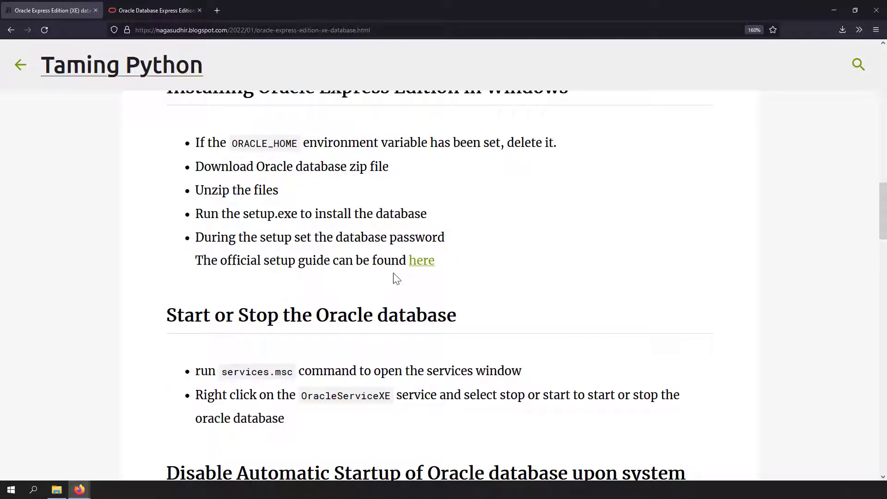
right_click(418, 263)
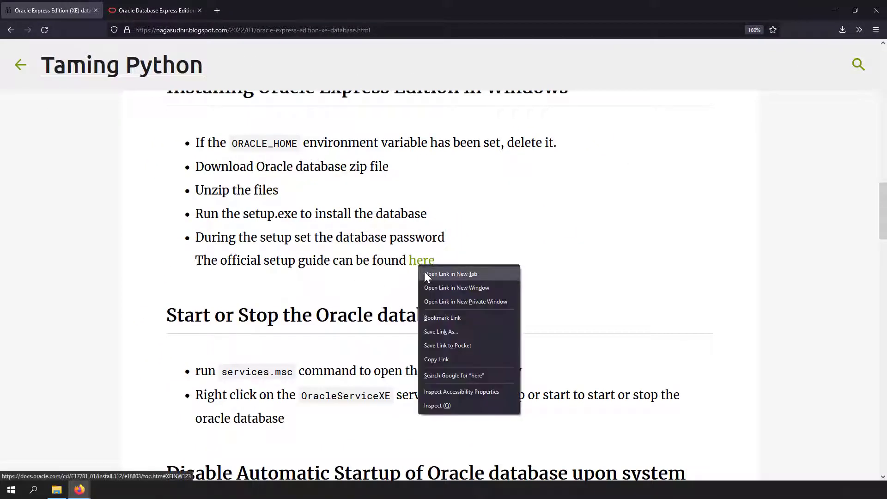
click(424, 271)
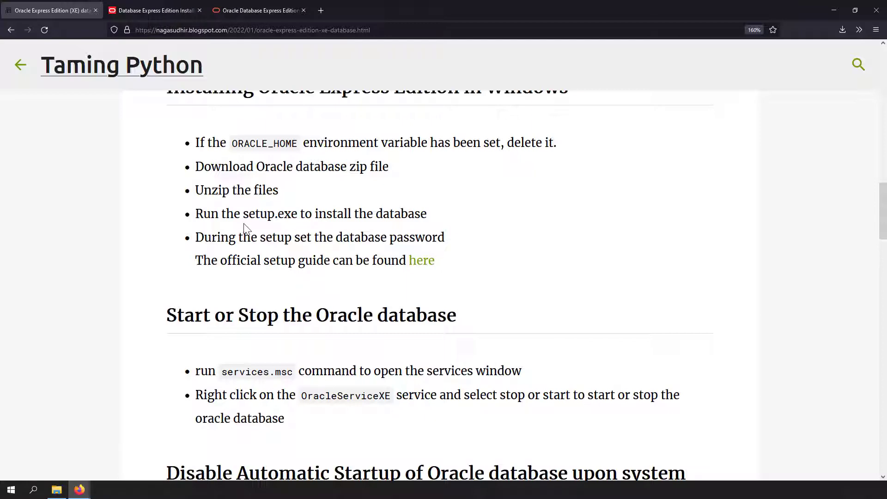
key(ctrl+Tab)
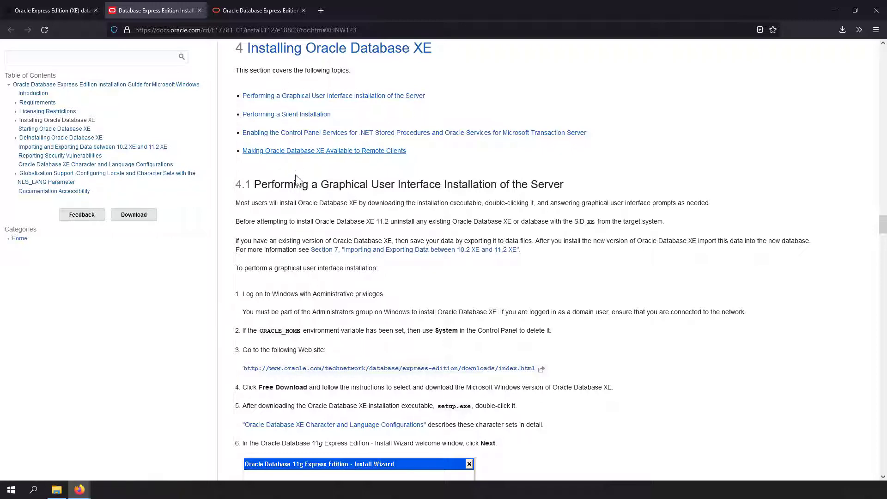
Jump to section 3, Licensing Restrictions, then return to the Taming Python blog tab.
scroll(291, 213, down, 7)
scroll(307, 229, down, 3)
click(48, 111)
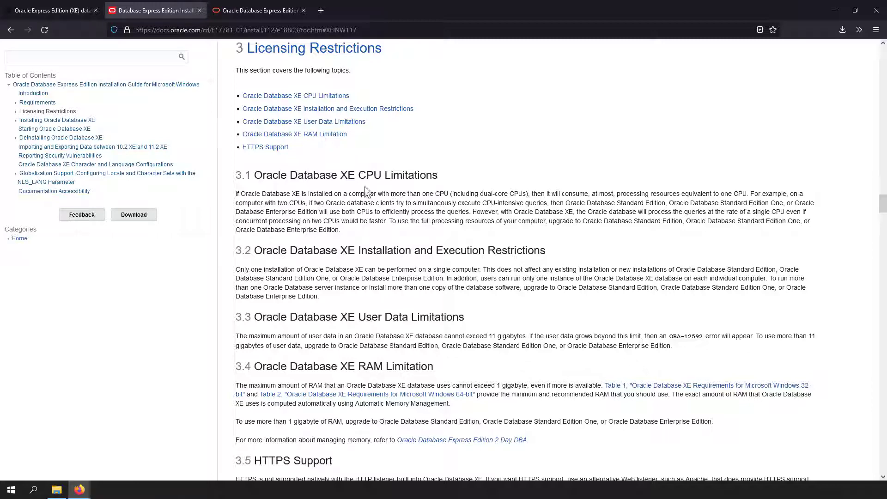
click(60, 10)
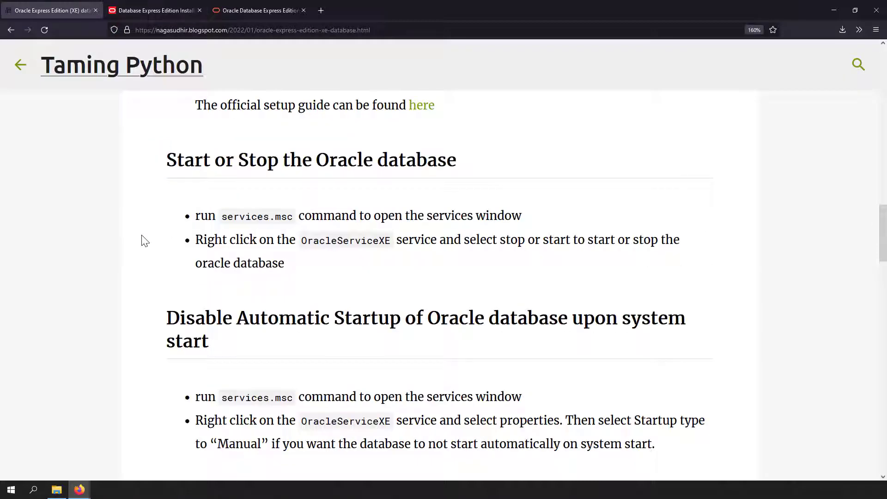
Open Services via a 'serv' search and select OracleServiceXE in the list.
click(9, 492)
text(serv)
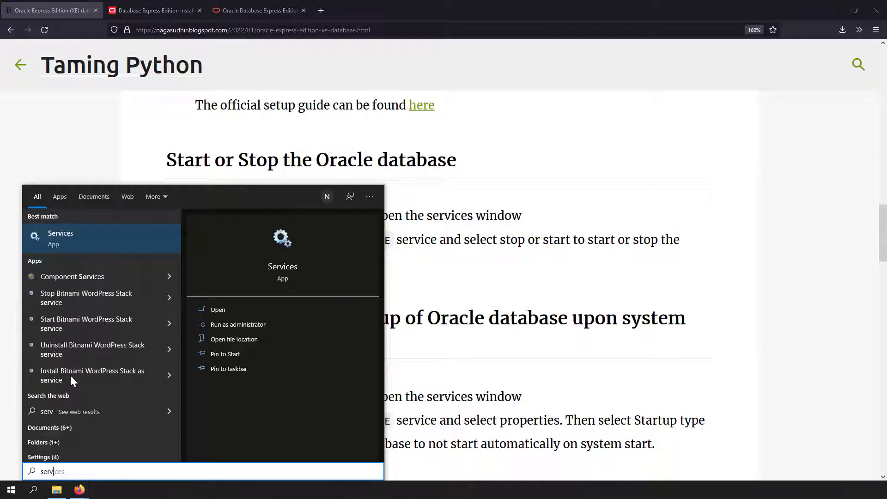
click(92, 244)
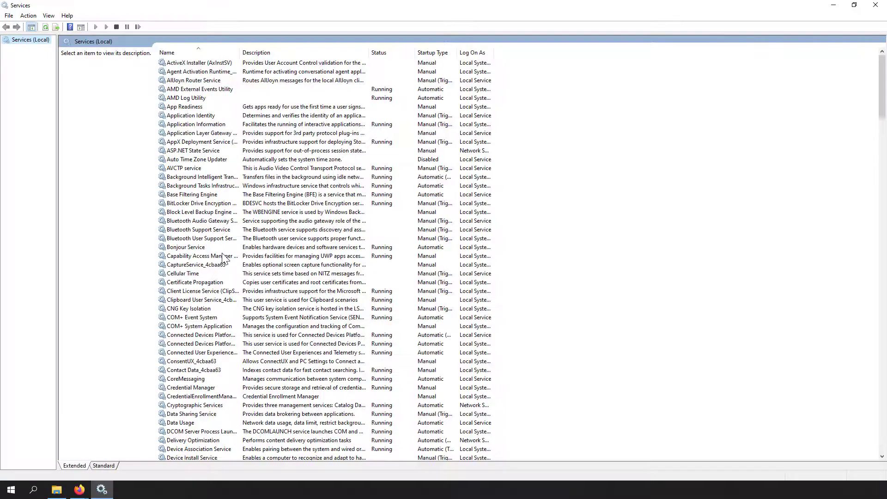
click(223, 254)
text(or)
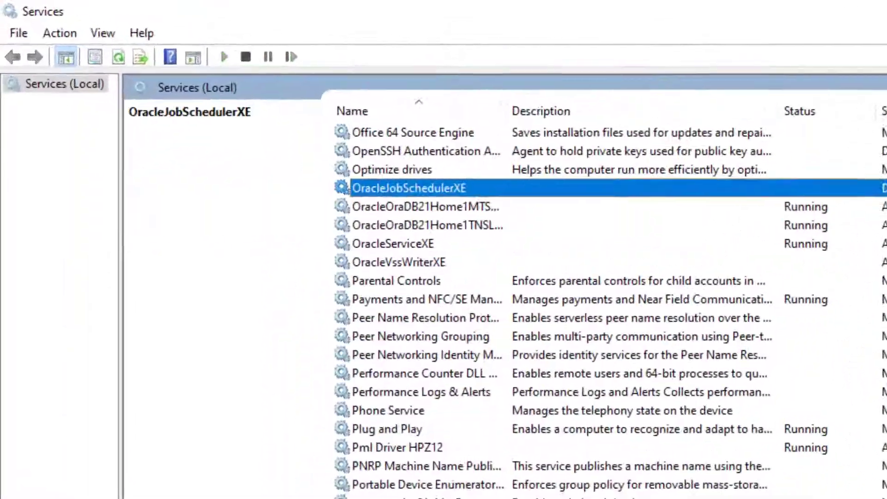
click(388, 243)
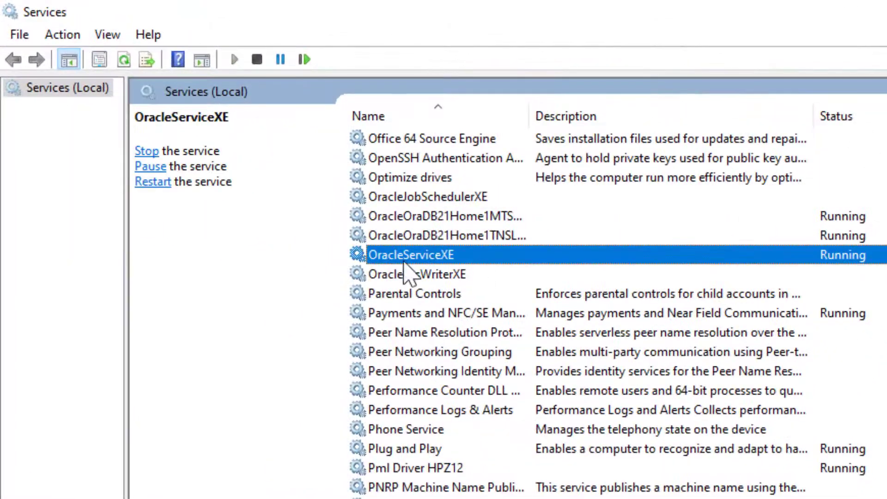
Stop OracleServiceXE, then start it again so it is Running.
right_click(462, 261)
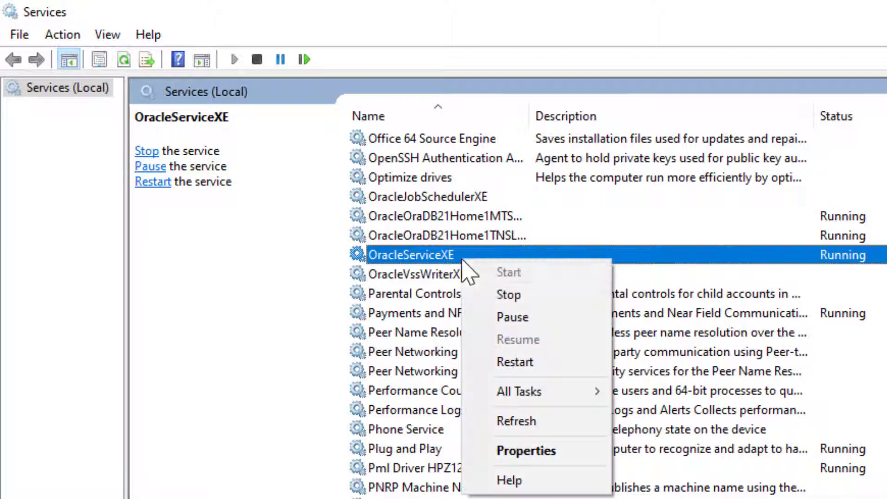
click(497, 294)
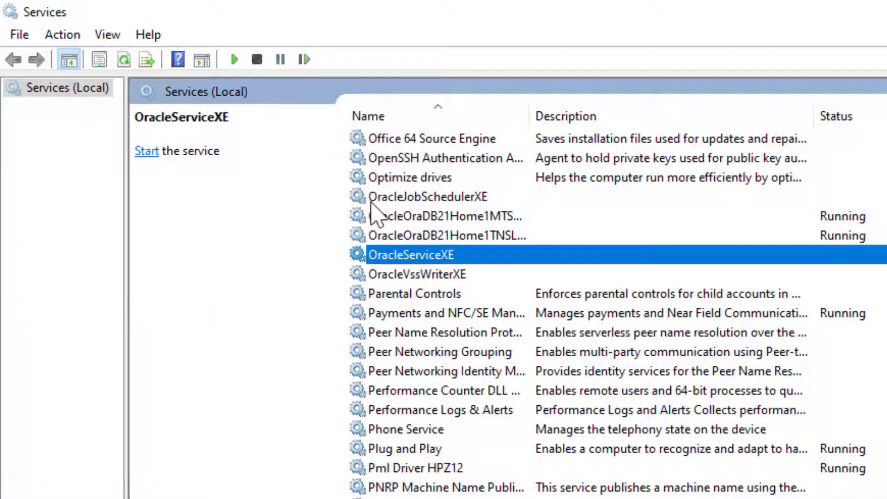
right_click(434, 248)
click(467, 268)
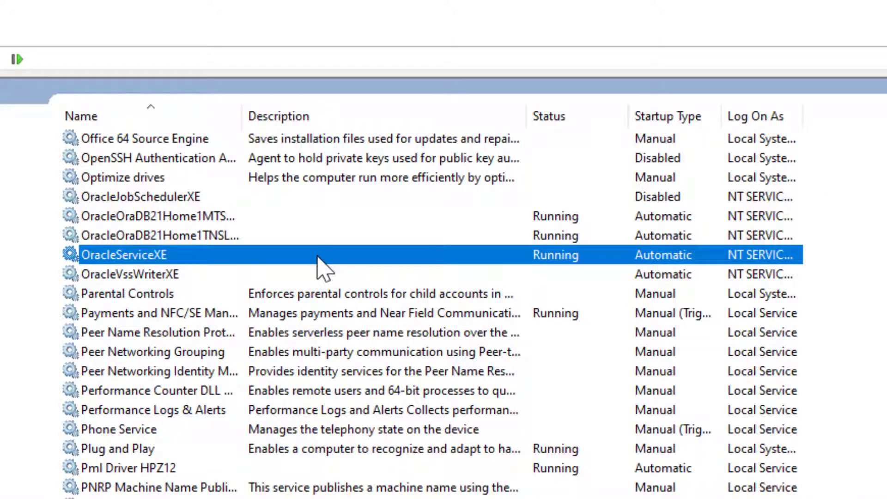
Change OracleServiceXE's startup type to Manual in its Properties and apply it.
right_click(317, 257)
click(365, 448)
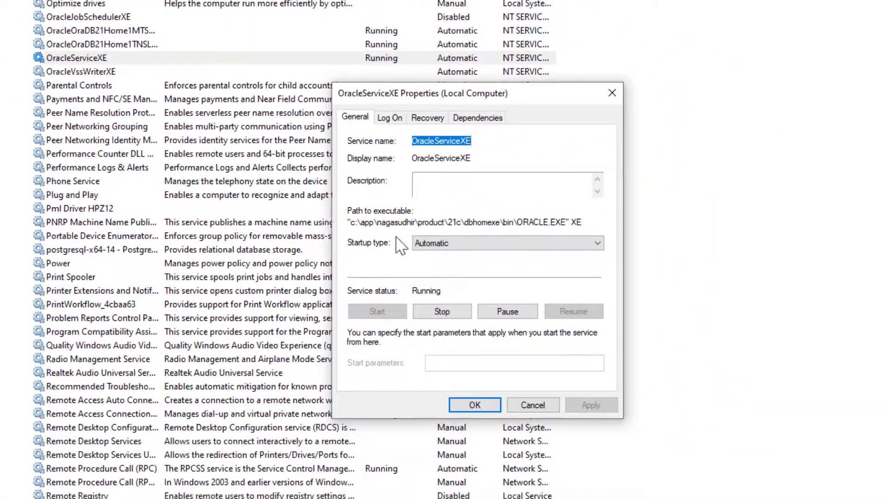
click(469, 243)
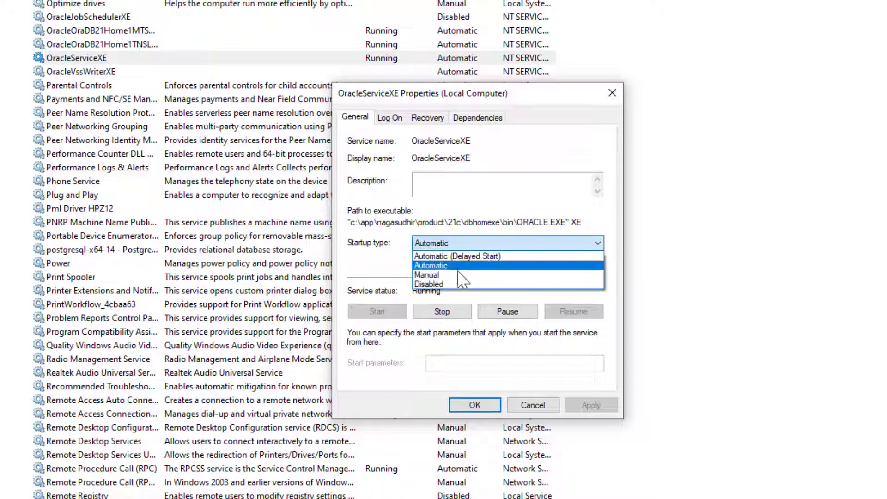
click(457, 274)
click(462, 402)
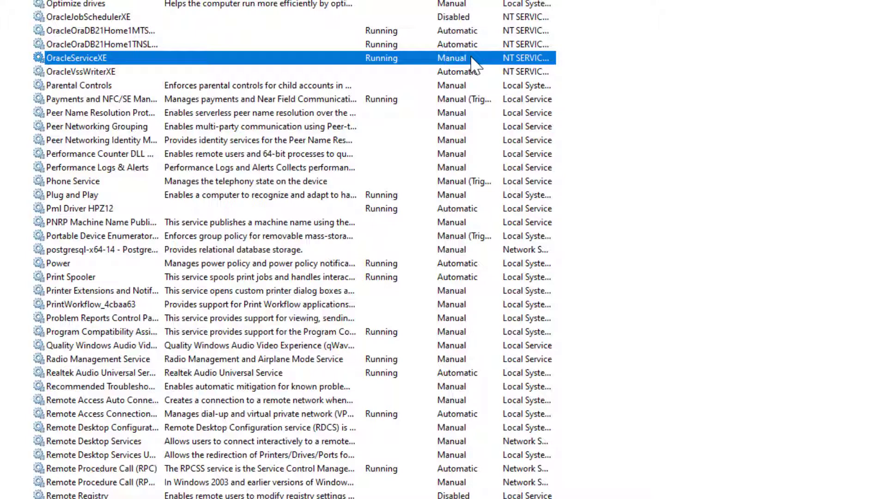
Reopen OracleServiceXE's Properties to confirm the Manual startup type, then close it.
right_click(470, 57)
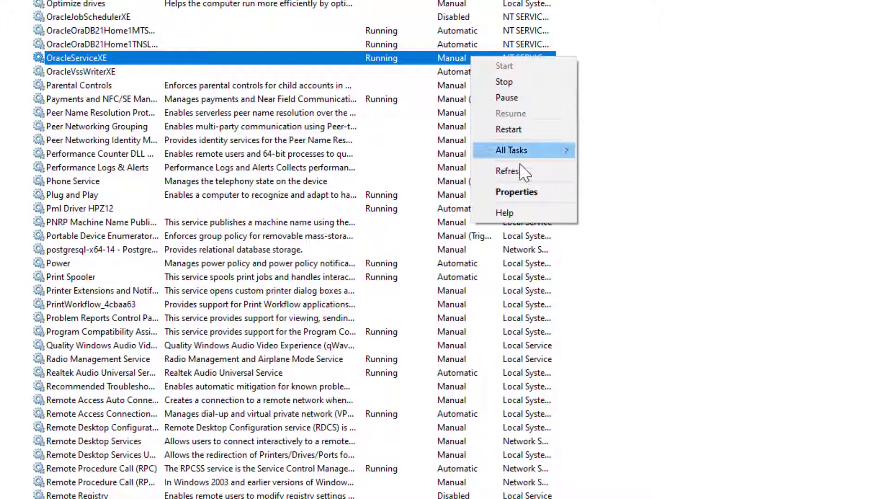
click(525, 192)
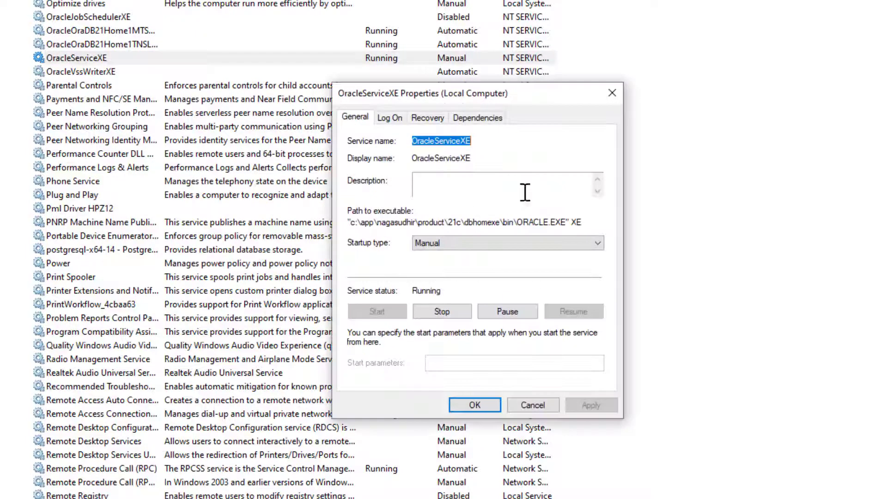
click(468, 249)
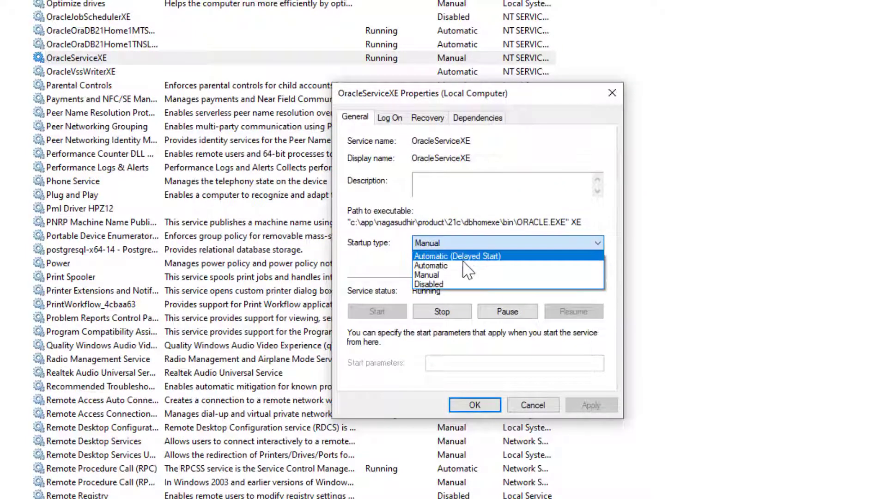
click(612, 95)
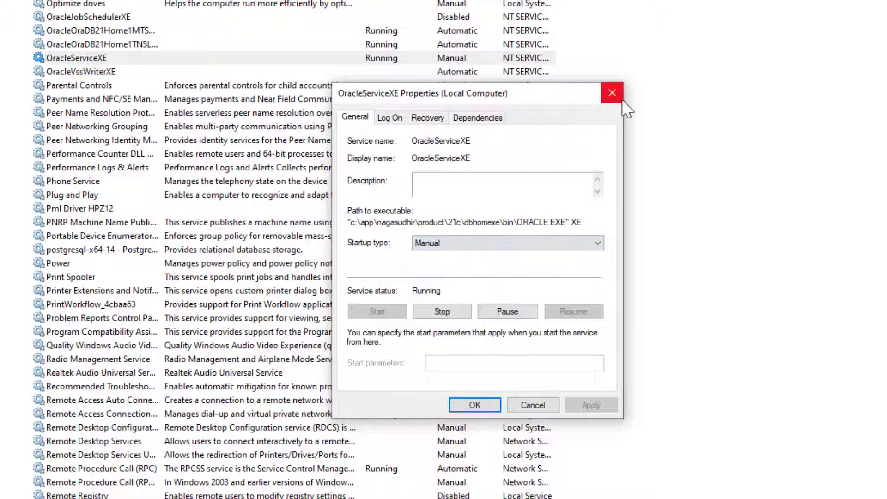
click(612, 94)
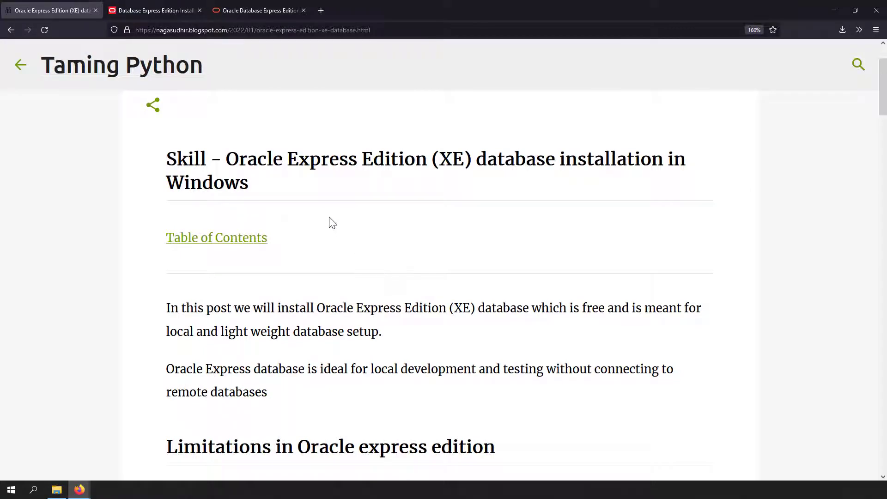
Scroll the Oracle XE blog post down to References listing the guide, download and limitations links.
scroll(323, 238, down, 5)
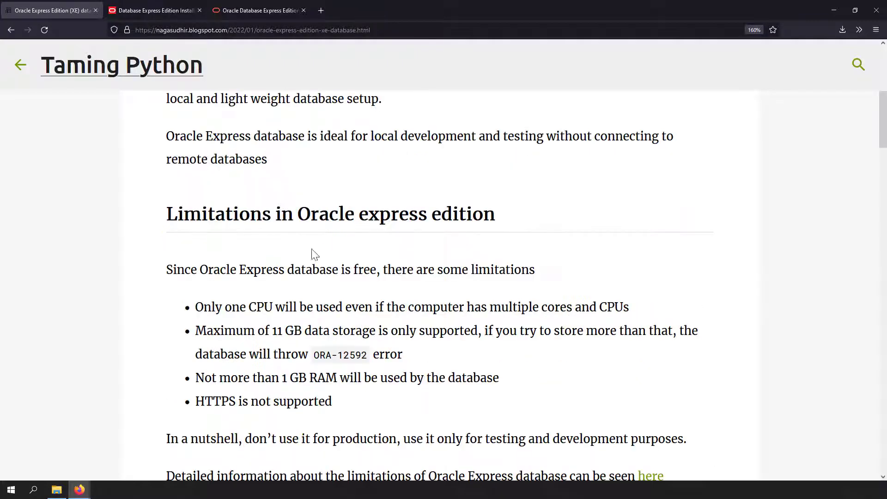
drag(196, 309, 273, 374)
click(273, 374)
scroll(272, 374, down, 6)
scroll(272, 374, down, 10)
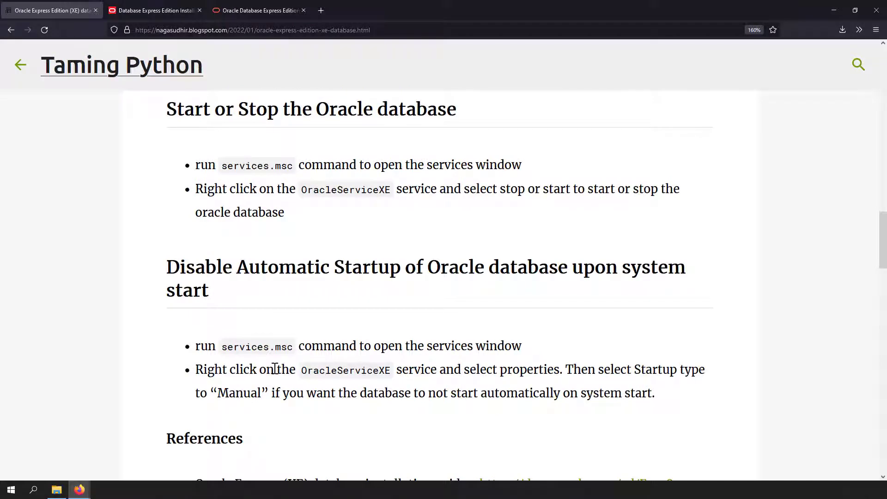
scroll(275, 369, down, 3)
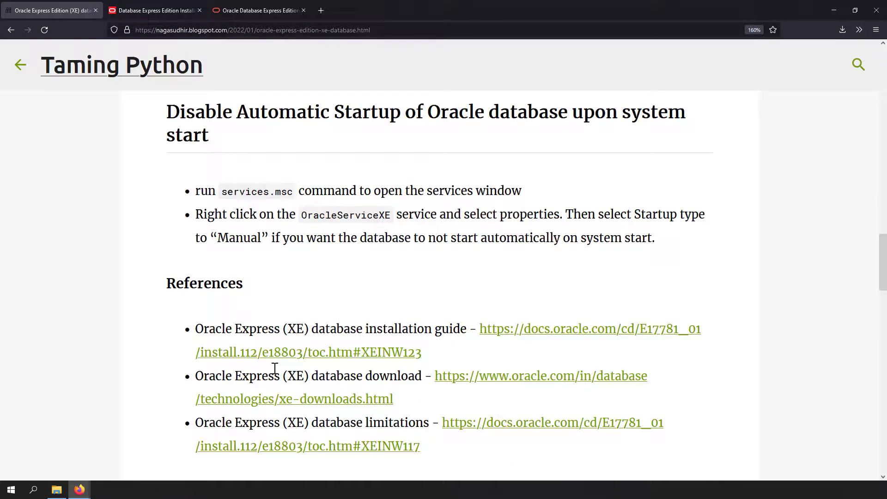